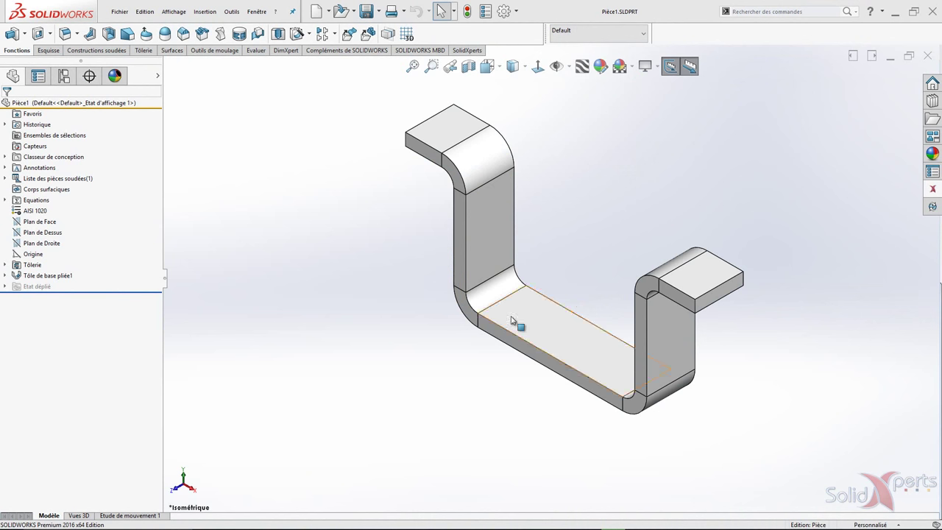
Minimize SOLIDWORKS to reveal the Excel gauge table and the Notepad Gabarit_Numéro equation
{"action": "left_click", "coordinate": [895, 16]}
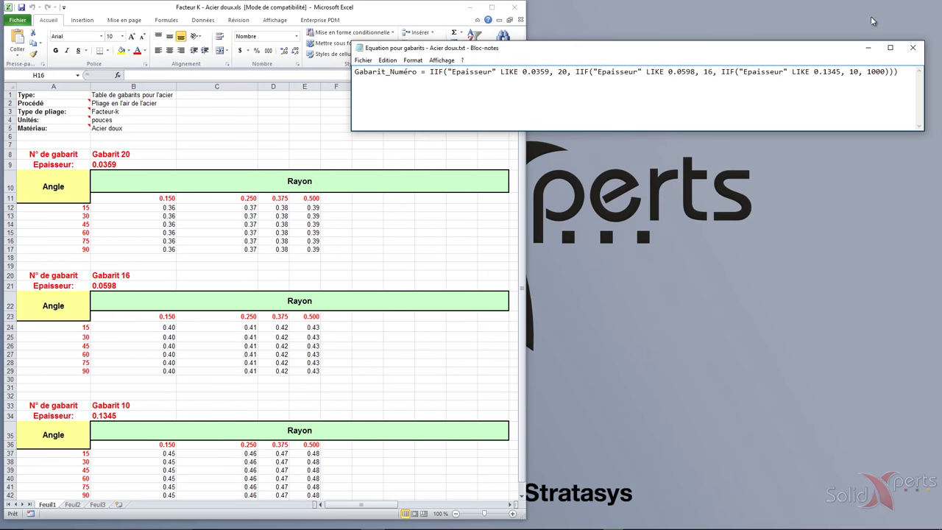
In the Excel gauge table, read the Gabarit 20 and Gabarit 10 thicknesses in cells B9 and B34
{"action": "left_click", "coordinate": [400, 19]}
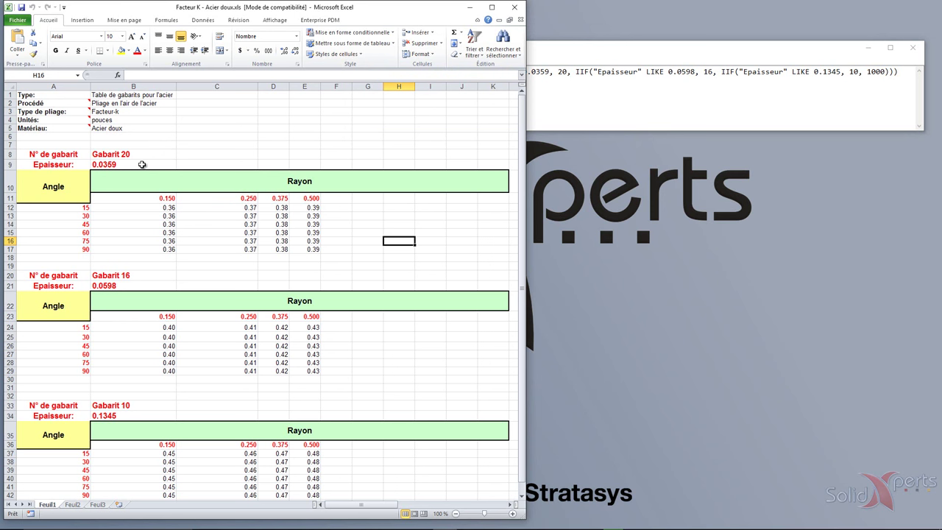
{"action": "left_click", "coordinate": [136, 165]}
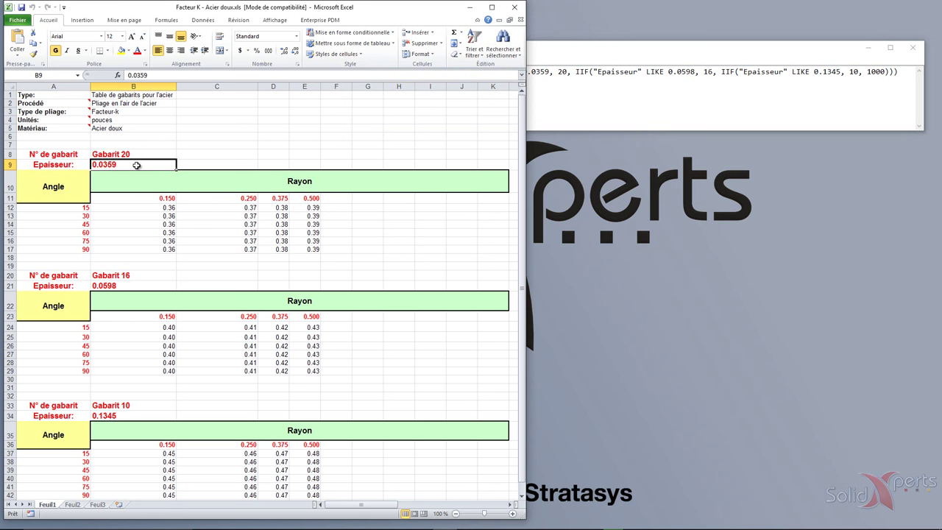
{"action": "left_click", "coordinate": [123, 415]}
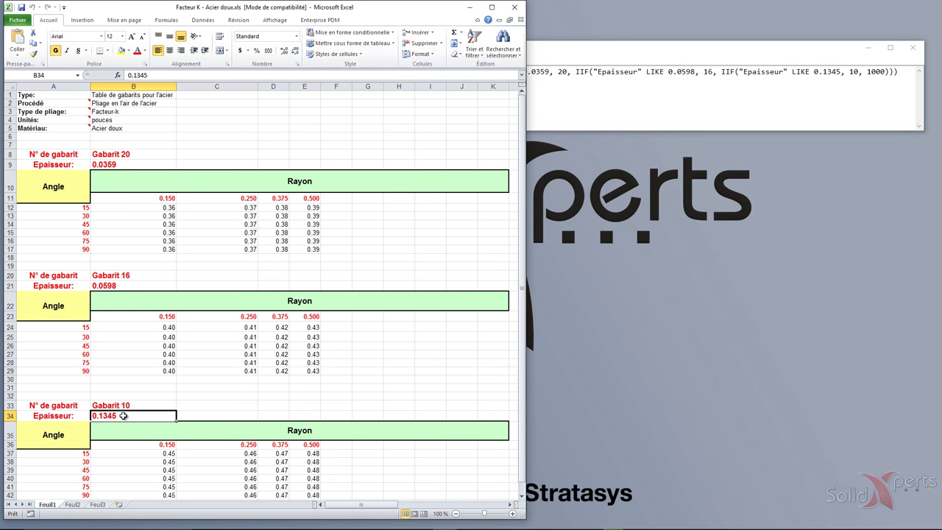
Inspect gauge number 20 in the Notepad IIF equation, then close Notepad and Excel
{"action": "left_click", "coordinate": [595, 53]}
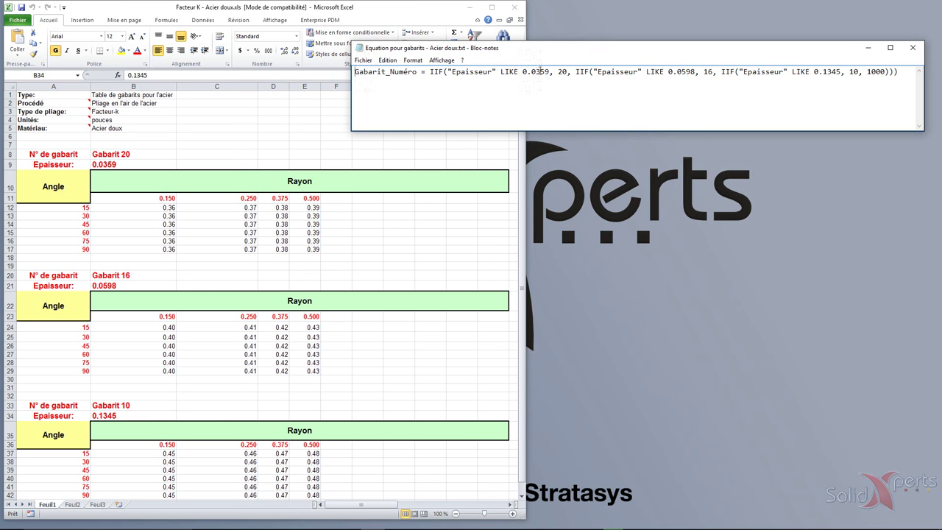
{"action": "double_click", "coordinate": [559, 72]}
{"action": "left_click", "coordinate": [517, 94]}
{"action": "left_click", "coordinate": [912, 47]}
{"action": "left_click", "coordinate": [515, 8]}
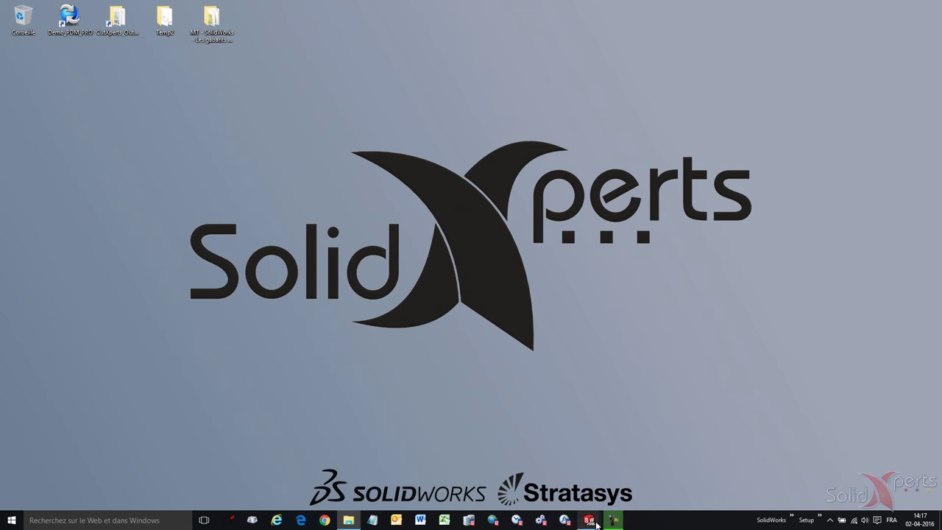
Make the Tôlerie feature use gauge table FACTEUR K - ACIER DOUX, Gabarit 20, for all configurations
{"action": "left_click", "coordinate": [637, 491]}
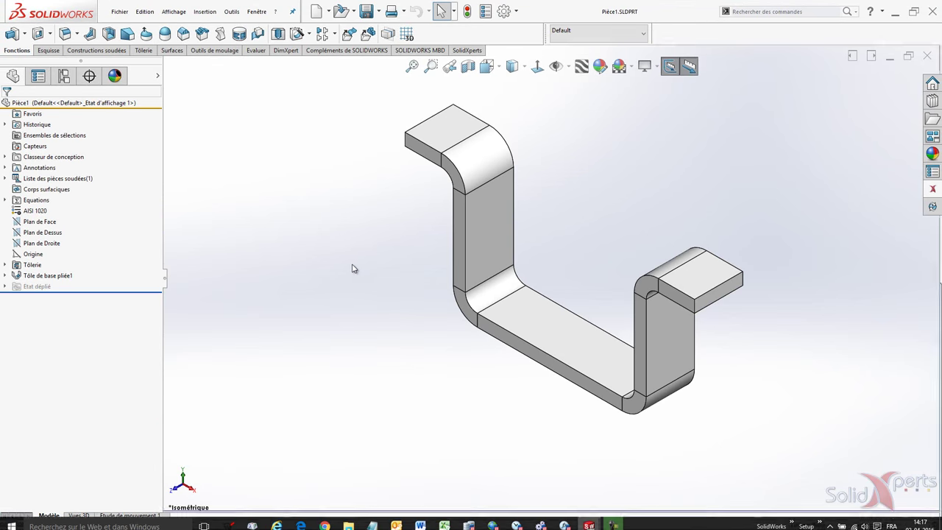
{"action": "left_click", "coordinate": [28, 265]}
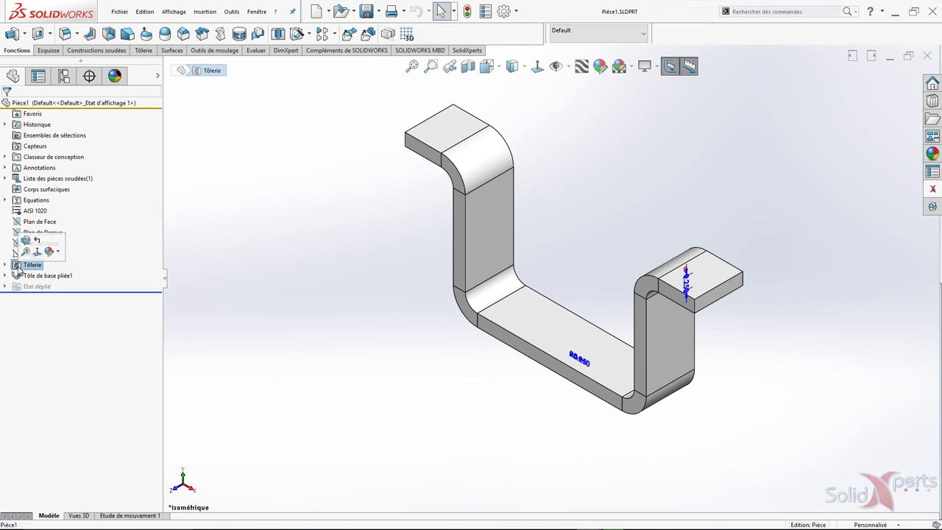
{"action": "left_click", "coordinate": [25, 240]}
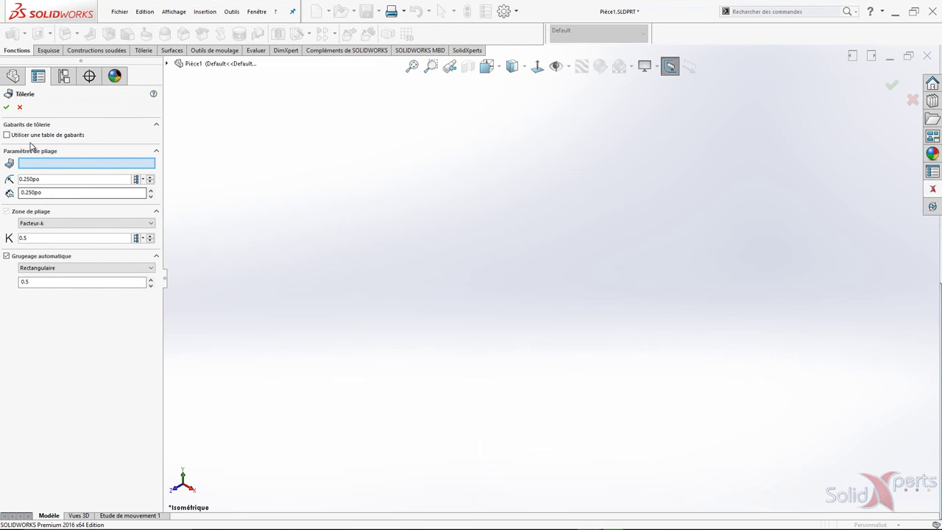
{"action": "left_click", "coordinate": [24, 135]}
{"action": "left_click", "coordinate": [29, 147]}
{"action": "left_click", "coordinate": [31, 158]}
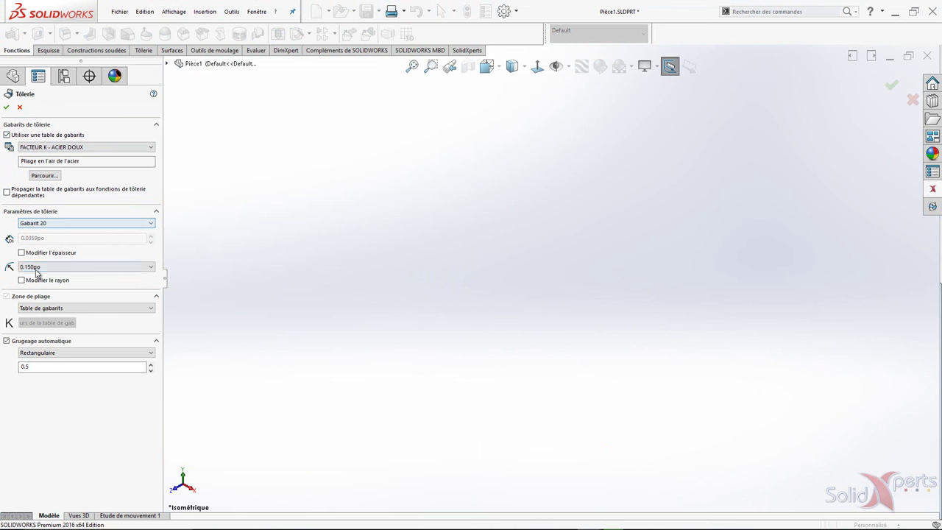
{"action": "left_click", "coordinate": [7, 108]}
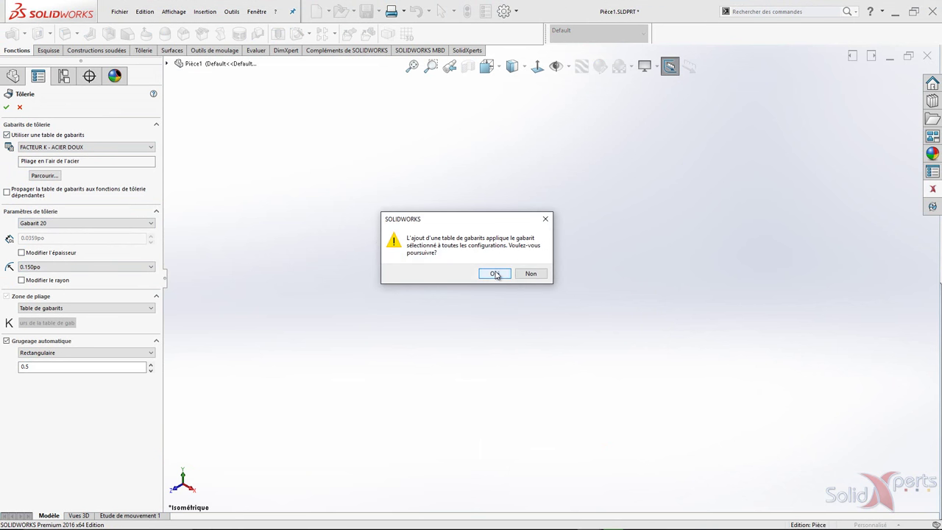
{"action": "left_click", "coordinate": [491, 273]}
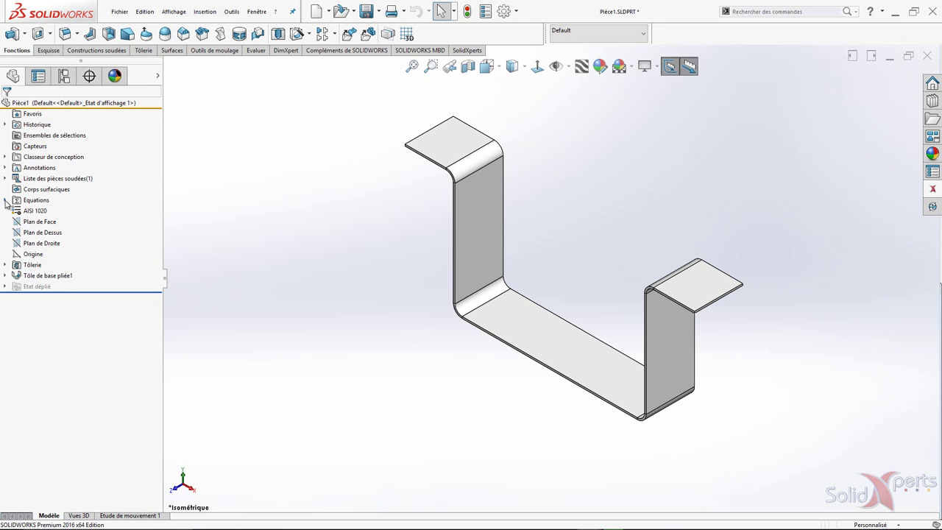
Import Gabarit_Numéro, unlinked, from 'Equation pour gabarits - Acier doux.txt' into the part's equations
{"action": "left_click", "coordinate": [5, 200]}
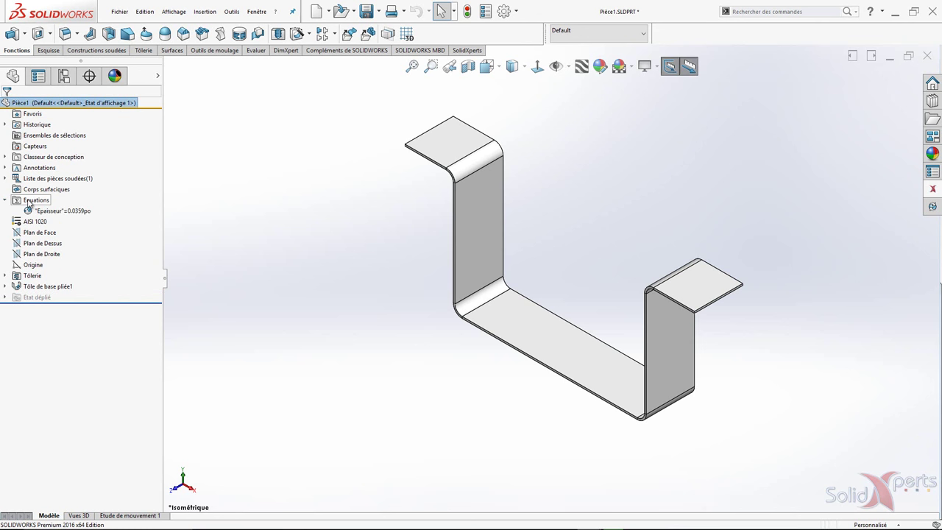
{"action": "right_click", "coordinate": [29, 203]}
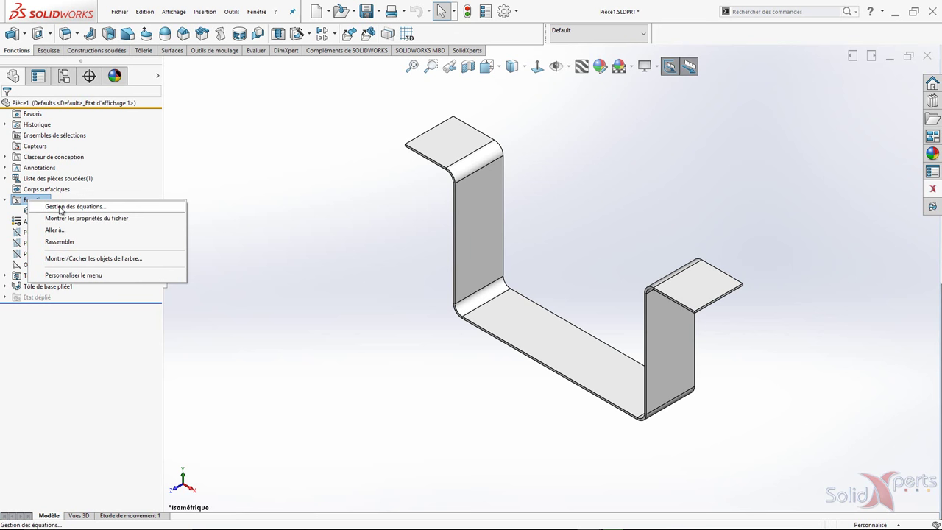
{"action": "left_click", "coordinate": [62, 209]}
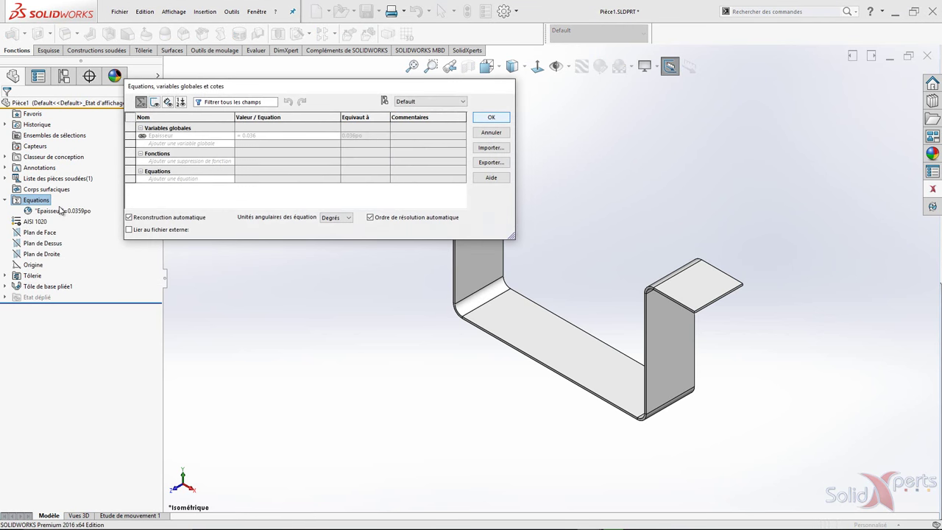
{"action": "left_click", "coordinate": [491, 148]}
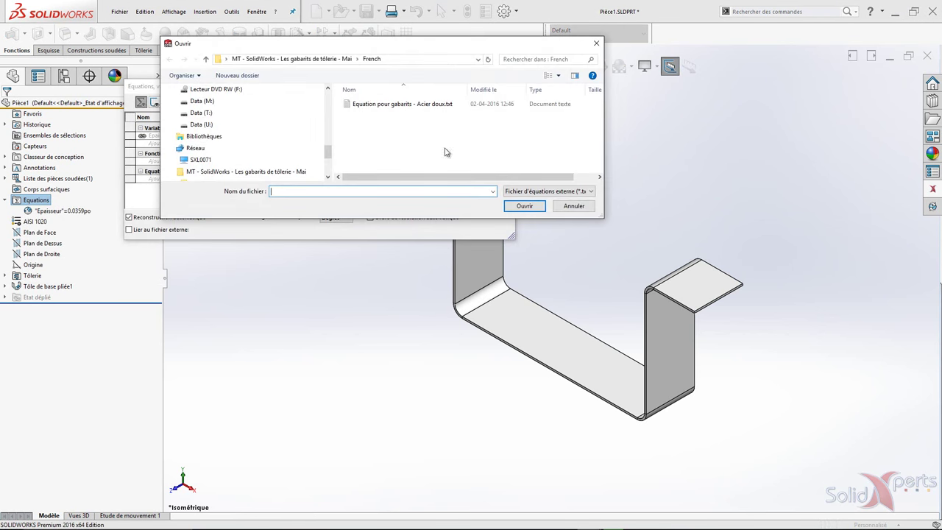
{"action": "left_click", "coordinate": [392, 103]}
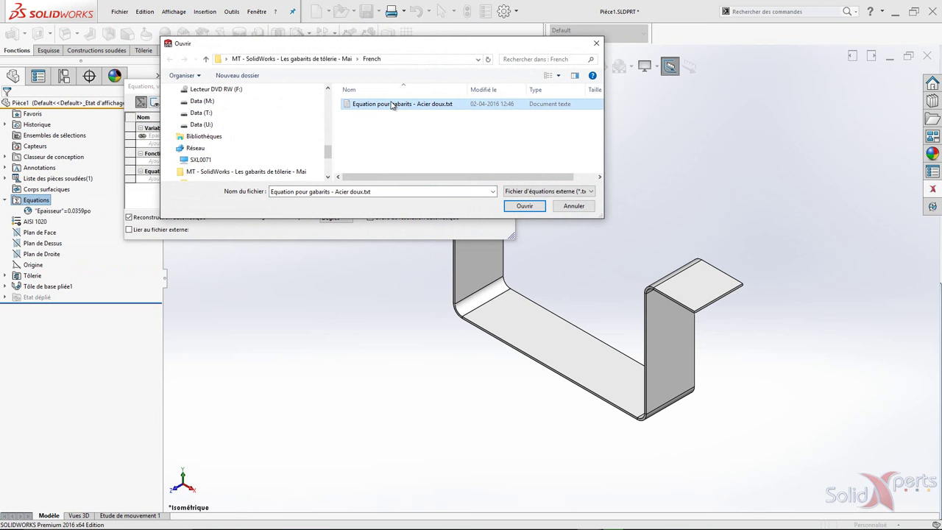
{"action": "left_click", "coordinate": [519, 208]}
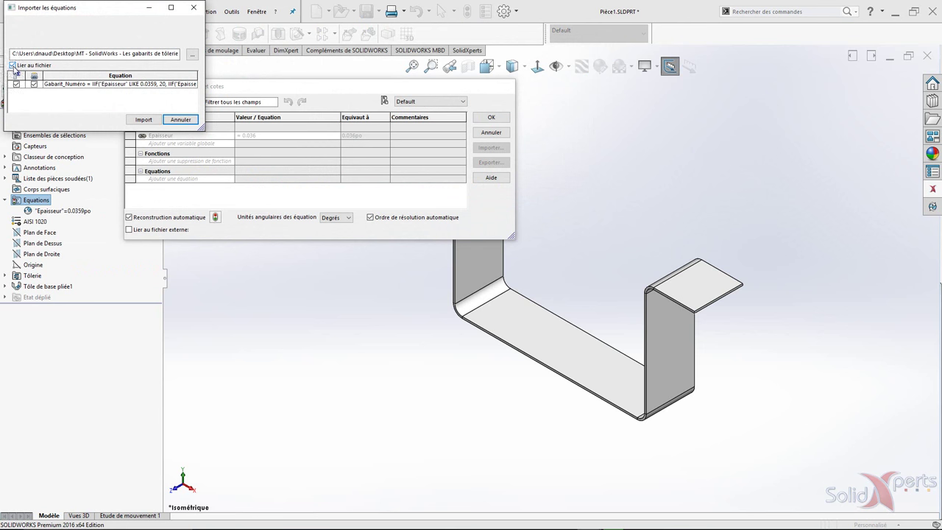
{"action": "left_click", "coordinate": [12, 66]}
{"action": "left_click", "coordinate": [144, 120]}
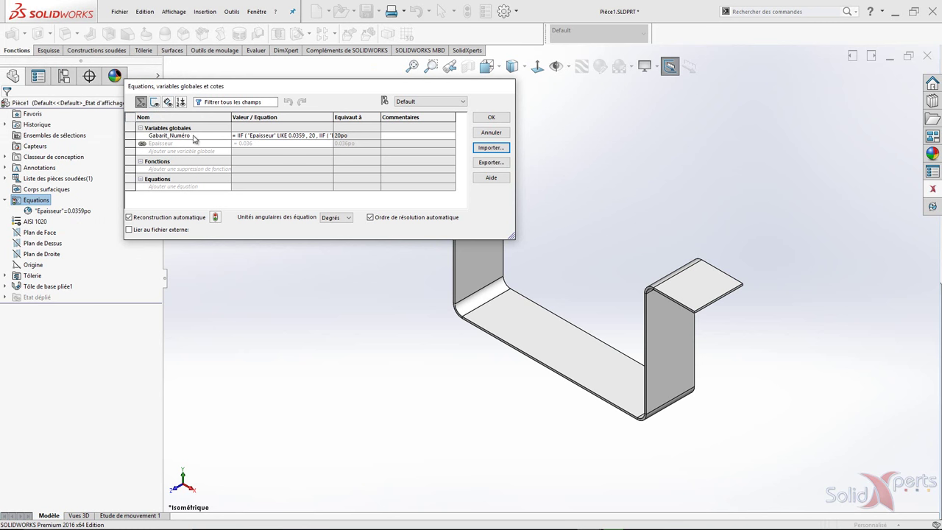
{"action": "left_click", "coordinate": [492, 118]}
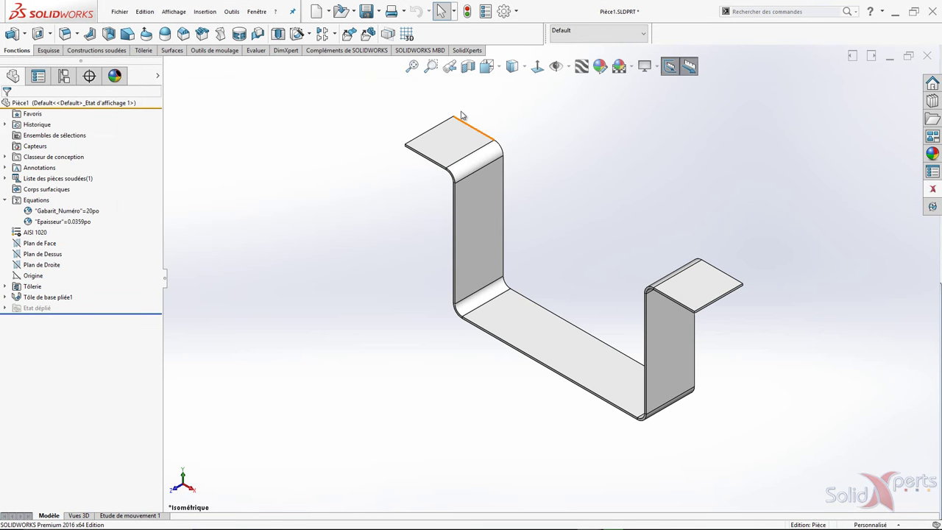
Add custom property Gabarit valued from "Gabarit_Numéro", evaluating to 20
{"action": "left_click", "coordinate": [486, 12]}
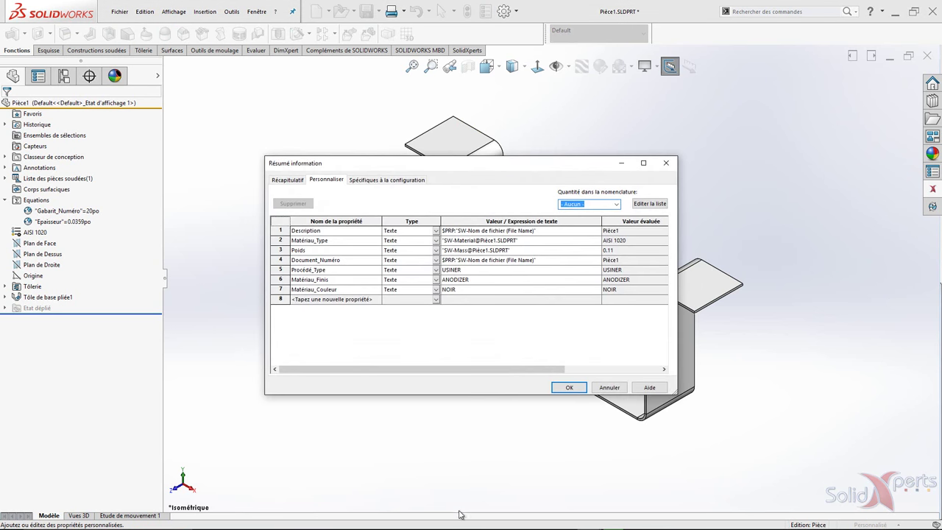
{"action": "left_click", "coordinate": [318, 301]}
{"action": "type", "text": "Gabarit"}
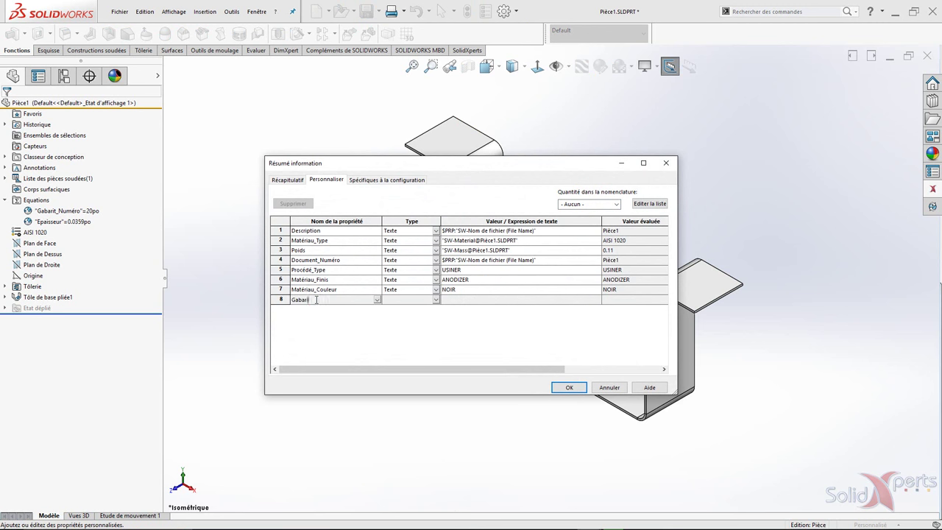
{"action": "left_click", "coordinate": [598, 300]}
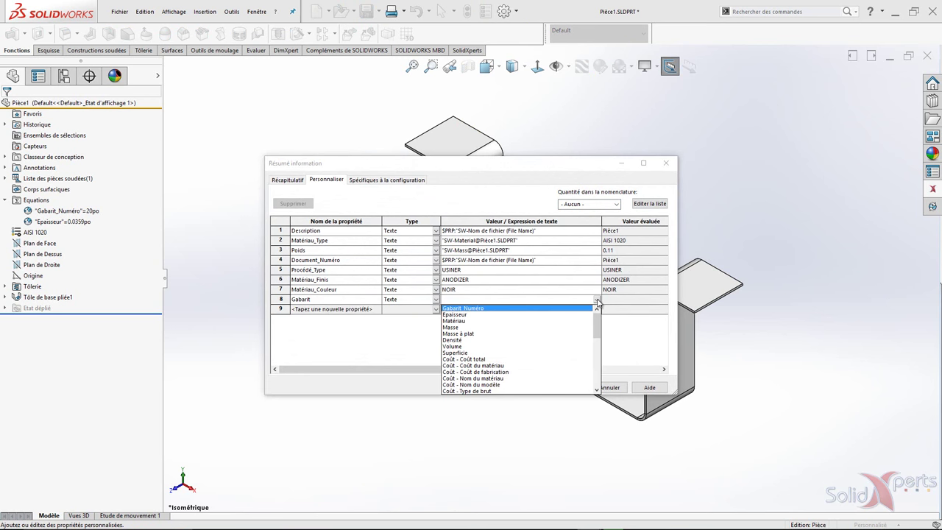
{"action": "left_click", "coordinate": [470, 308]}
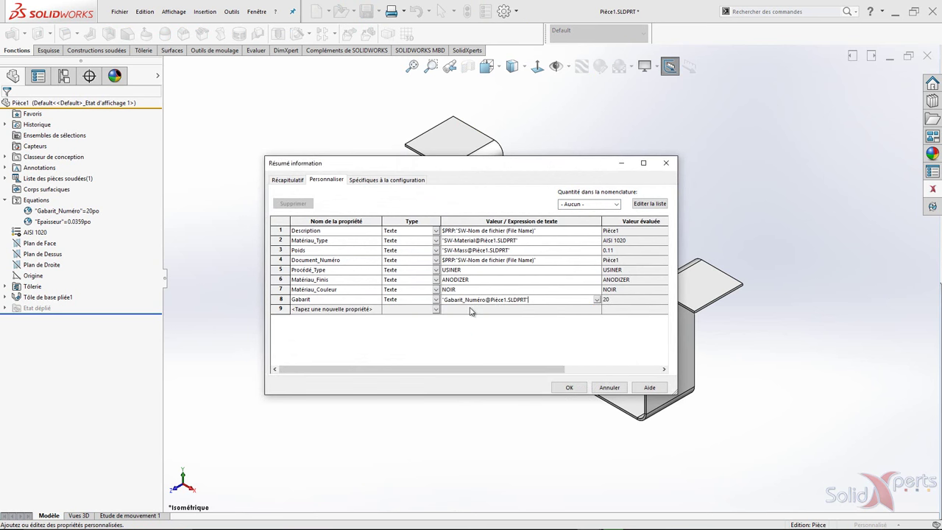
{"action": "left_click", "coordinate": [571, 388]}
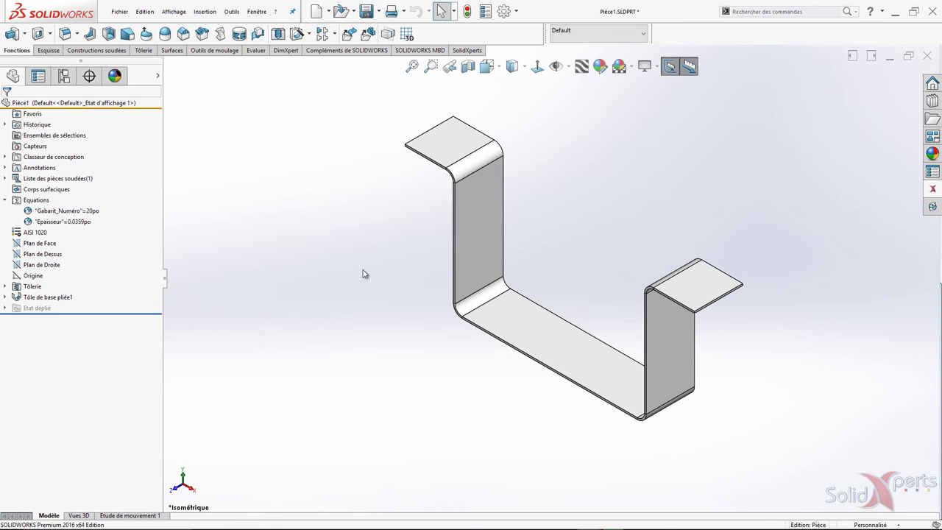
{"action": "right_click", "coordinate": [352, 266]}
Open the part's drawing and edit its 'Gabarit =' note
{"action": "left_click", "coordinate": [381, 315]}
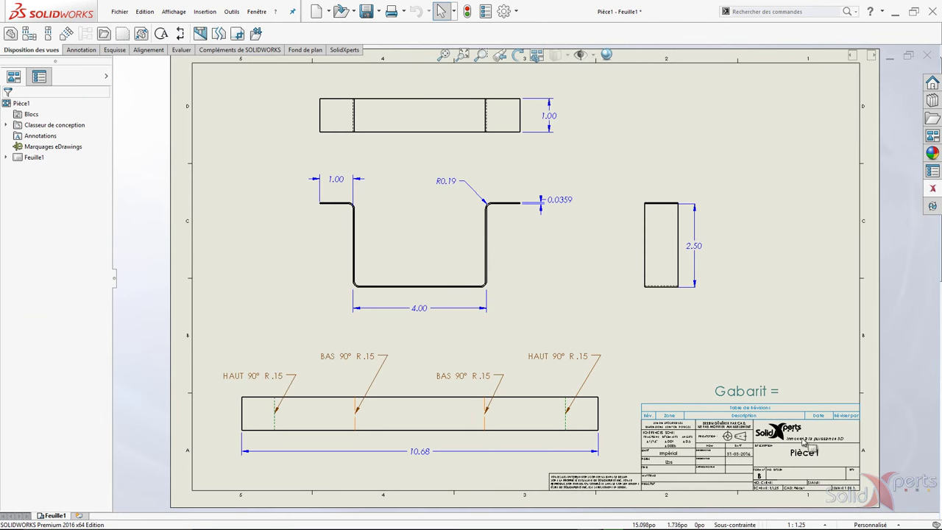
{"action": "double_click", "coordinate": [768, 395]}
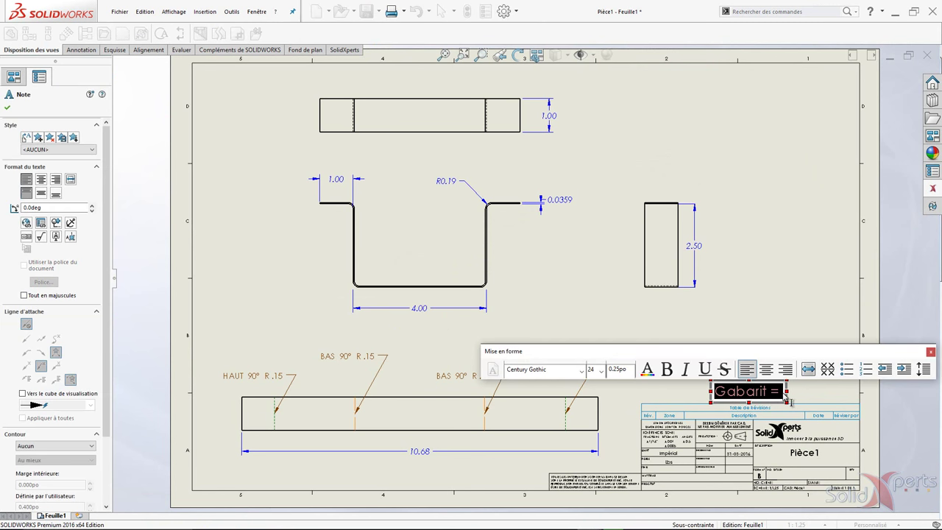
{"action": "left_click", "coordinate": [785, 396]}
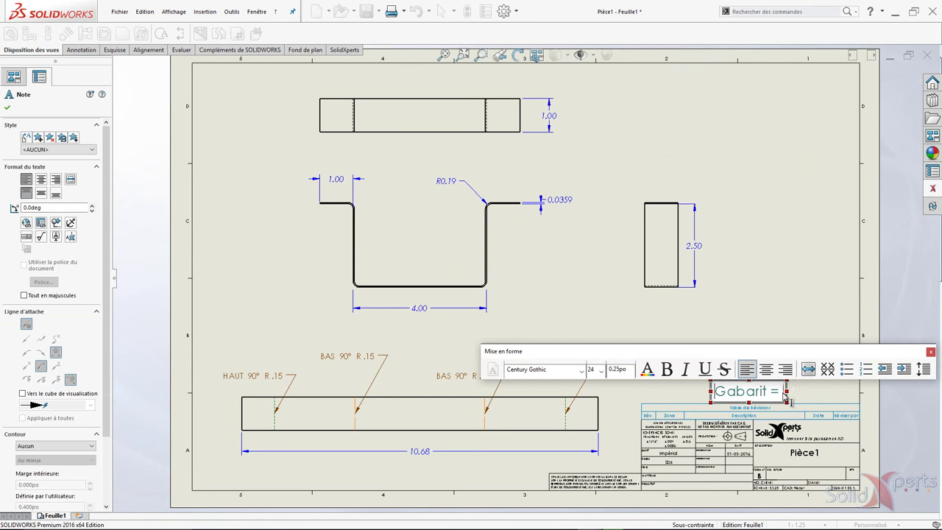
Link the note to the model's Gabarit property so it reads Gabarit = 20
{"action": "left_click", "coordinate": [42, 224]}
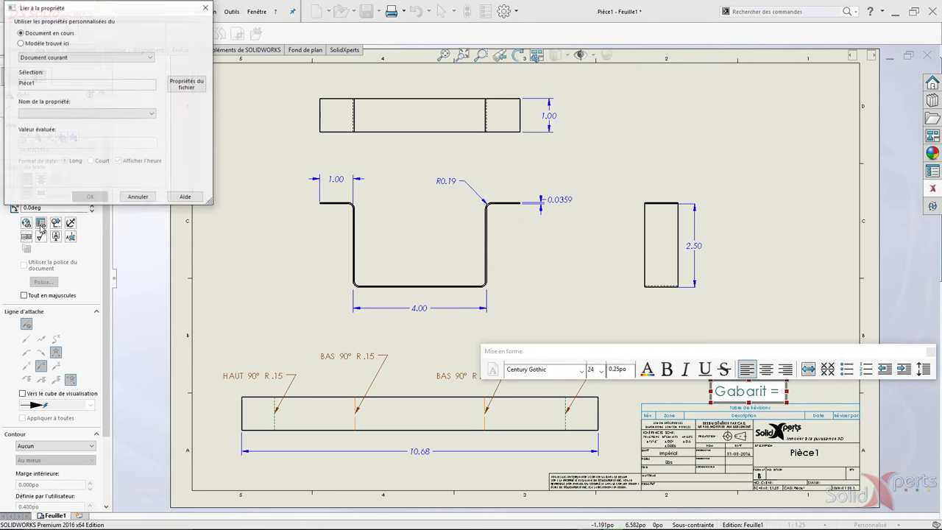
{"action": "left_click", "coordinate": [31, 44]}
{"action": "left_click", "coordinate": [59, 58]}
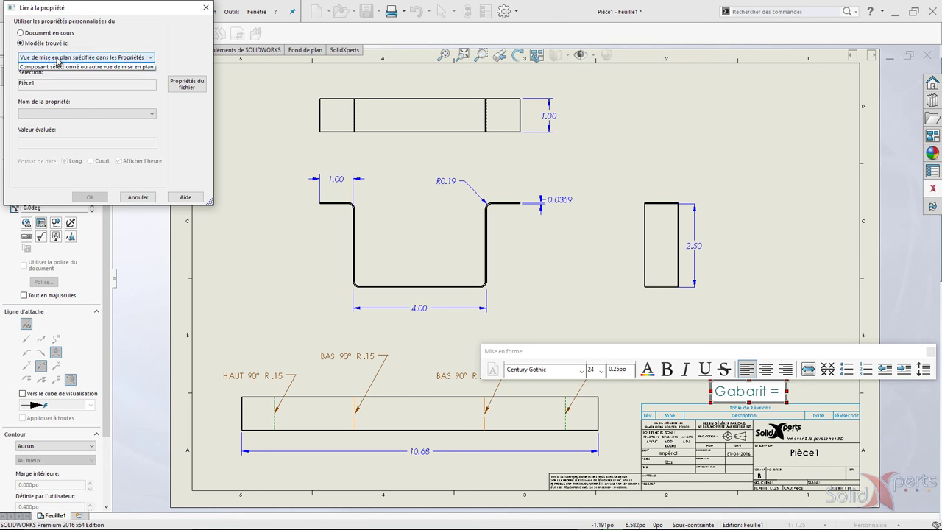
{"action": "left_click", "coordinate": [63, 66]}
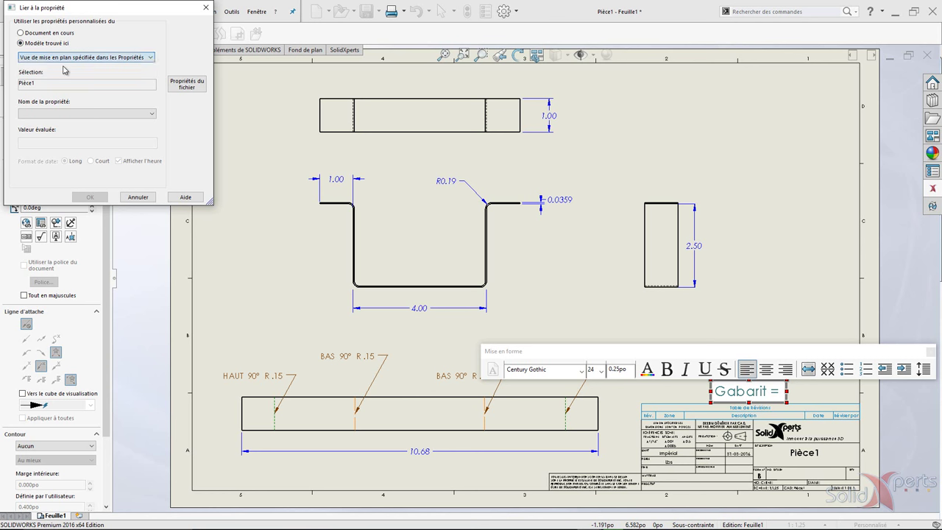
{"action": "left_click", "coordinate": [77, 114]}
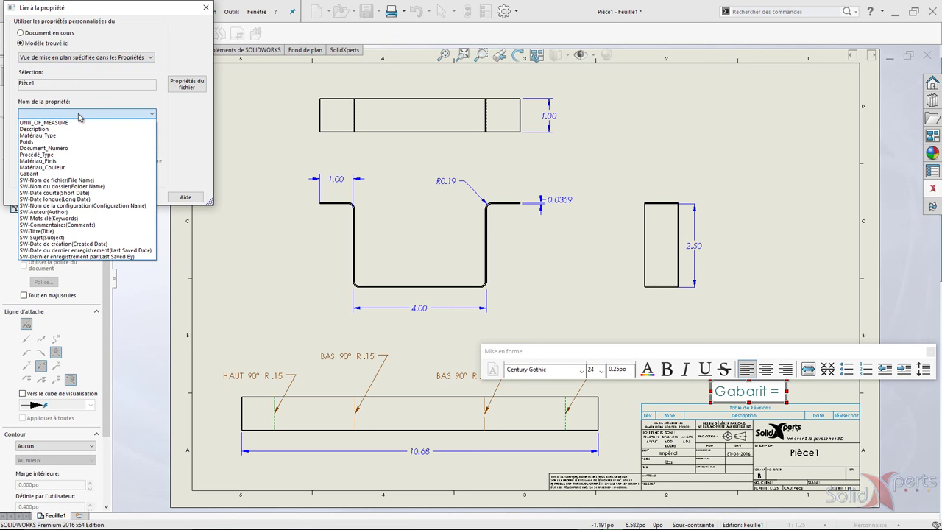
{"action": "left_click", "coordinate": [43, 175]}
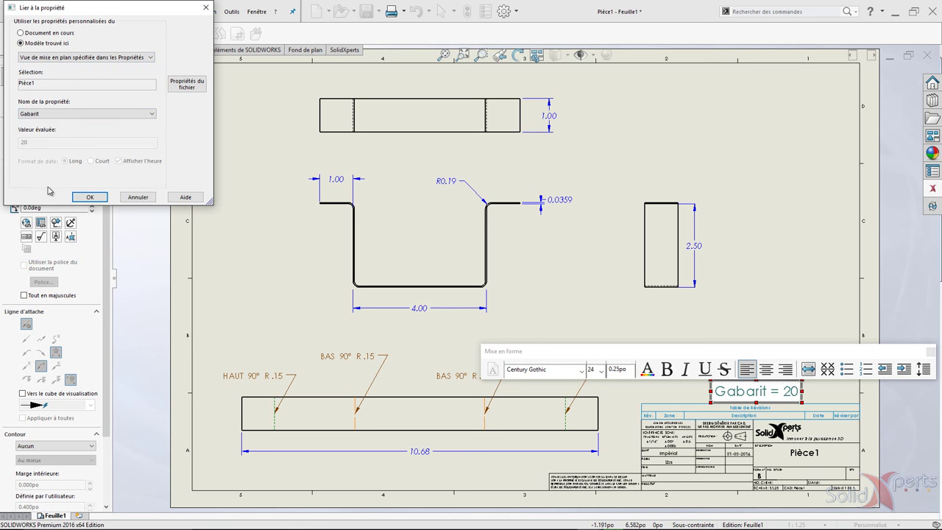
{"action": "left_click", "coordinate": [89, 197]}
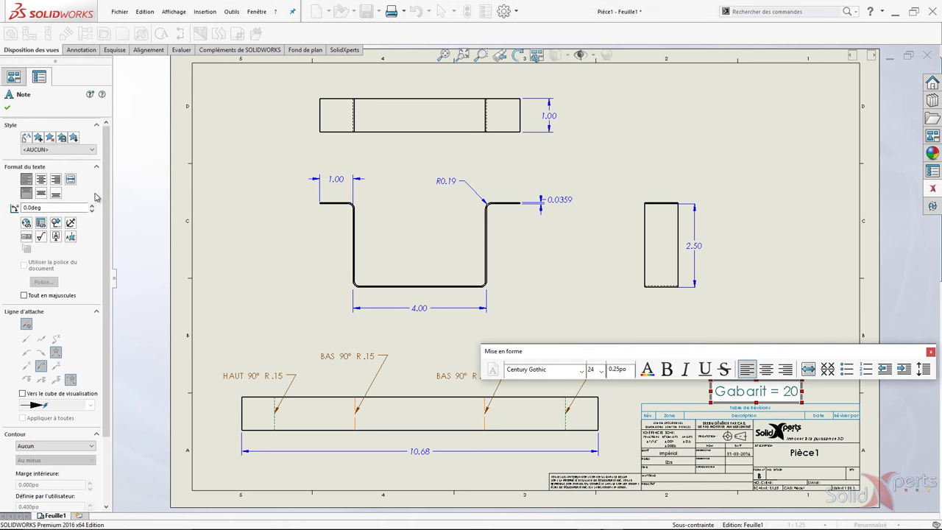
{"action": "left_click", "coordinate": [568, 327]}
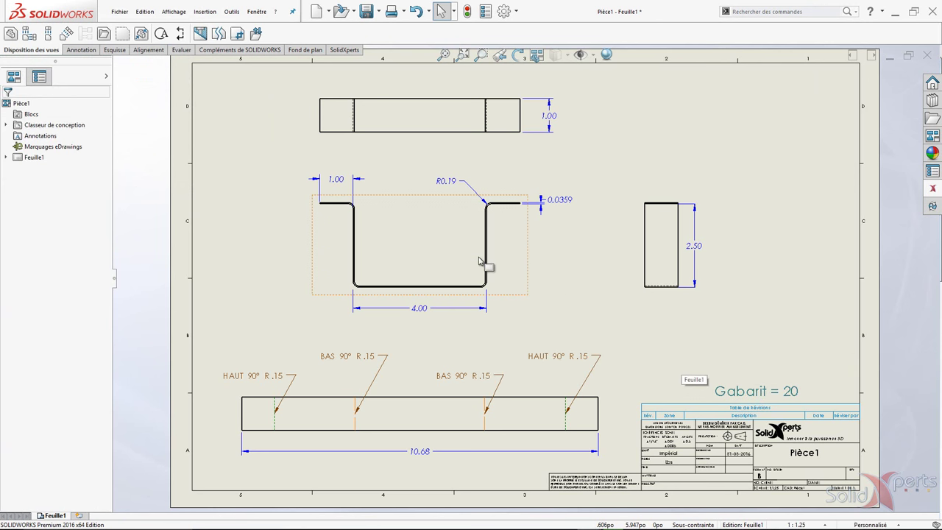
{"action": "left_click", "coordinate": [441, 250]}
Change the Tôlerie feature to Gabarit 10 with a 0.250po bend radius for all configurations
{"action": "left_click", "coordinate": [465, 212]}
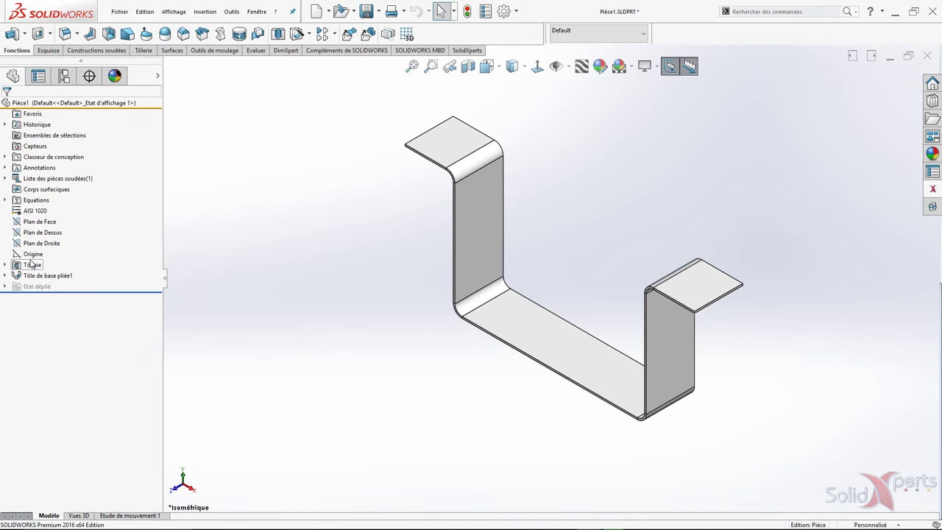
{"action": "left_click", "coordinate": [16, 266]}
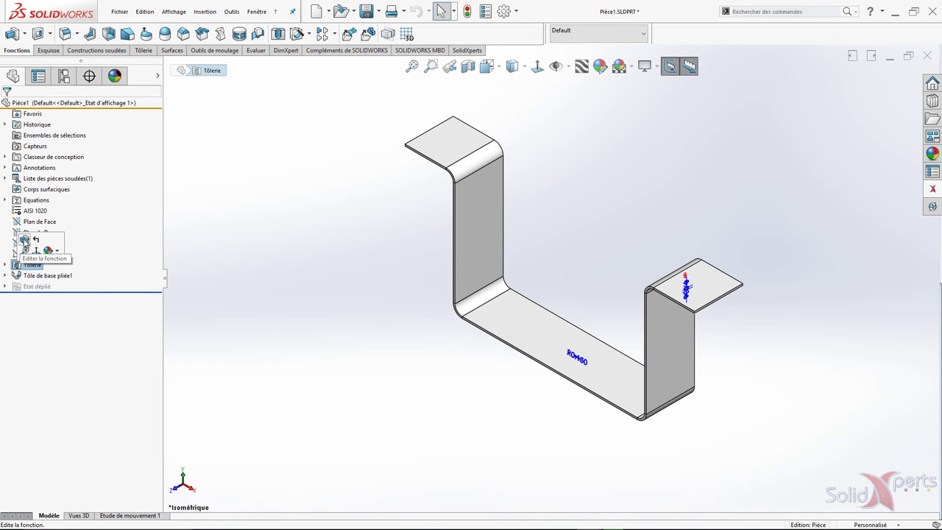
{"action": "left_click", "coordinate": [25, 241]}
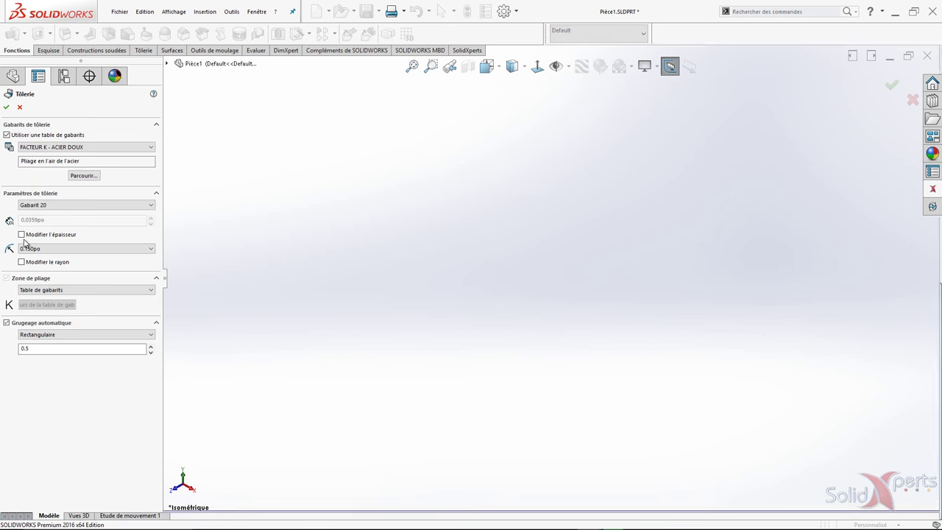
{"action": "left_click", "coordinate": [59, 206]}
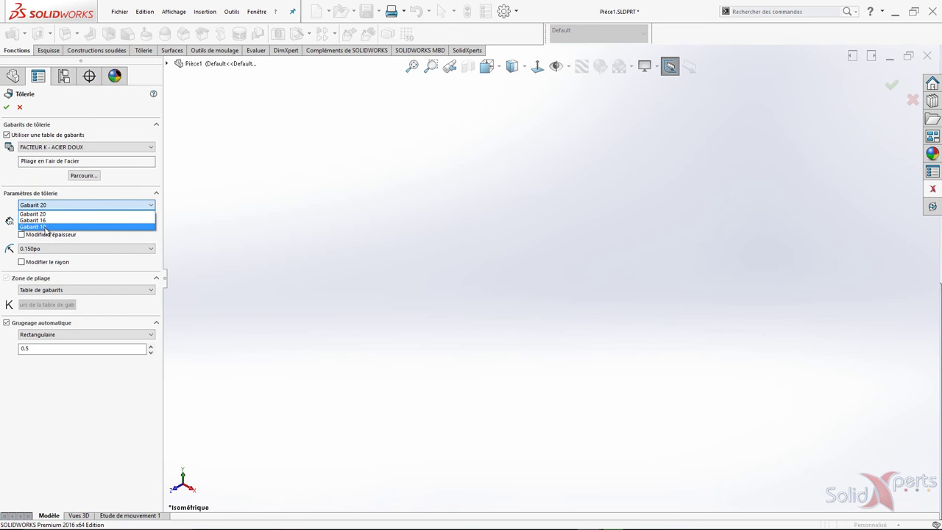
{"action": "left_click", "coordinate": [45, 231]}
{"action": "left_click", "coordinate": [41, 250]}
{"action": "left_click", "coordinate": [30, 263]}
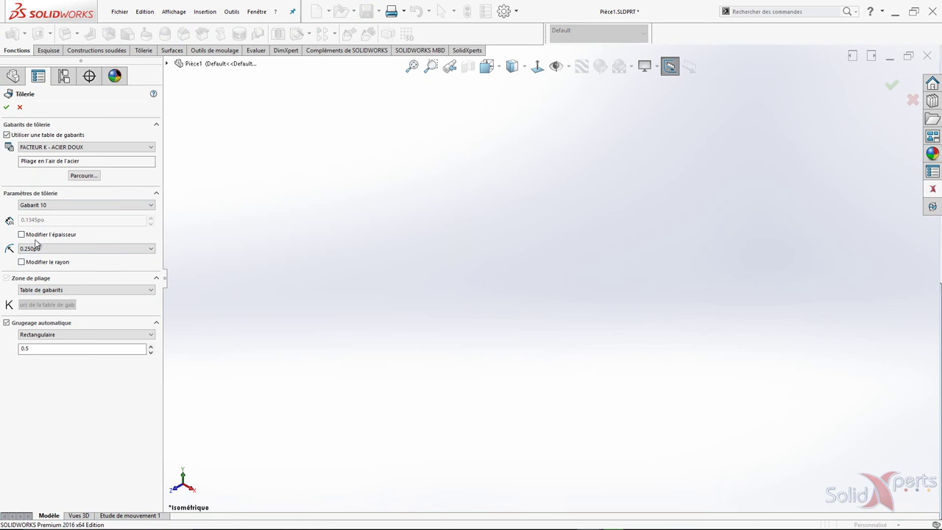
{"action": "left_click", "coordinate": [7, 108]}
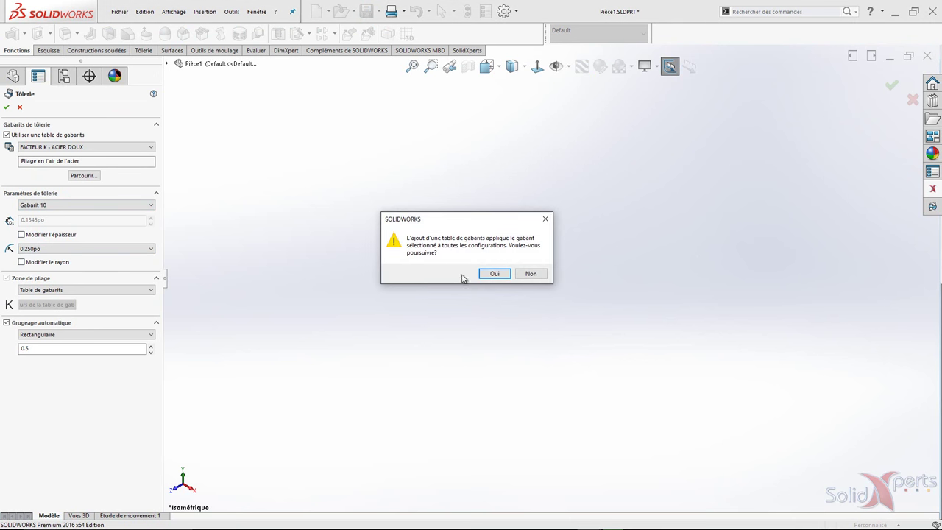
{"action": "left_click", "coordinate": [484, 272]}
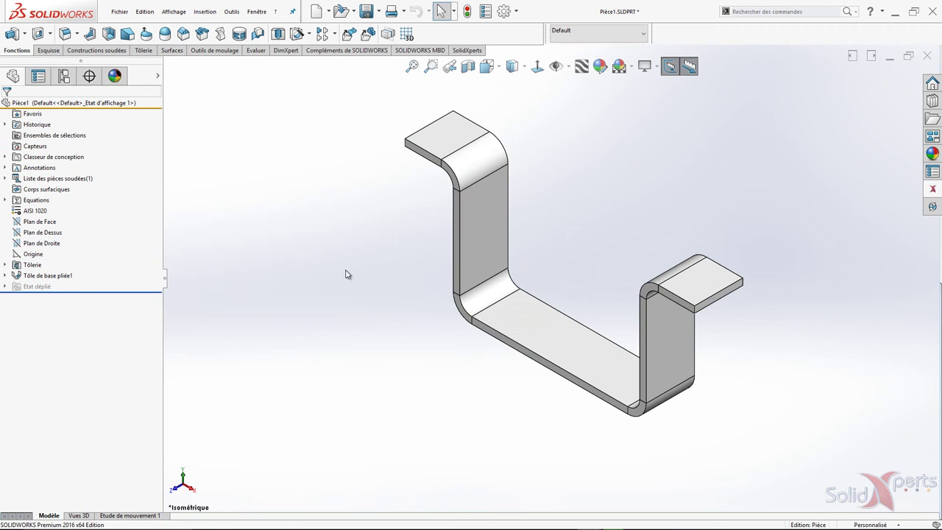
Reopen the drawing to see the note update to Gabarit = 10
{"action": "right_click", "coordinate": [329, 266]}
{"action": "left_click", "coordinate": [358, 306]}
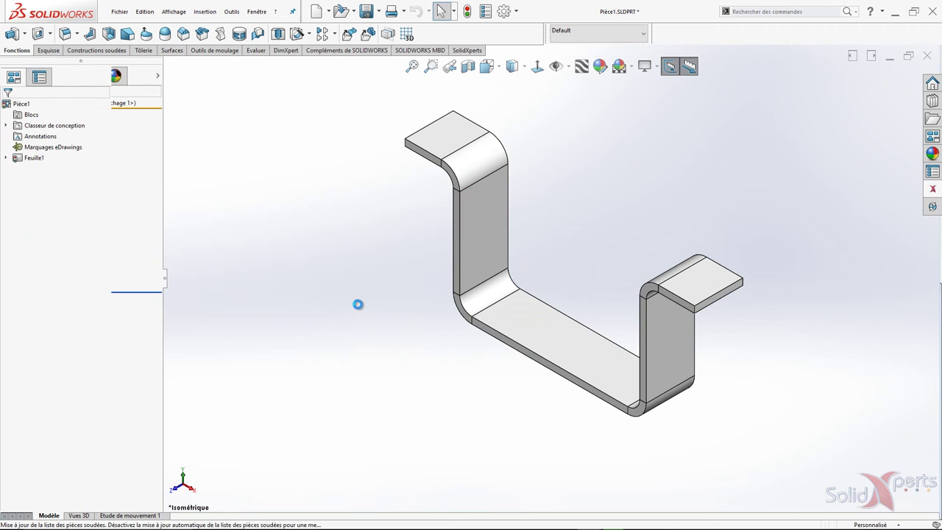